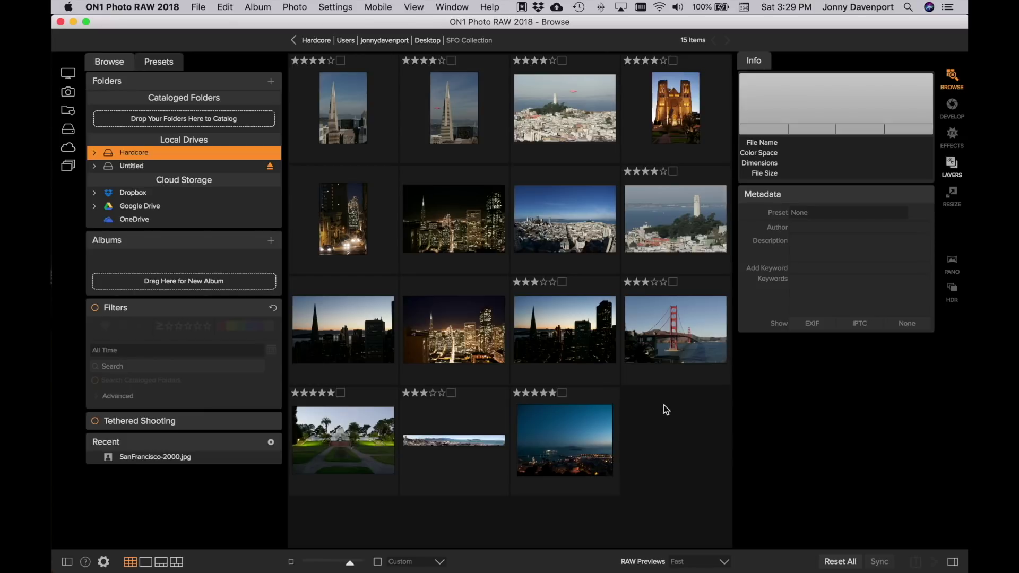
# Select SanFrancisco-2000.jpg, preview it large, return to the grid, and show the preset categories.
pyautogui.click(663, 232)
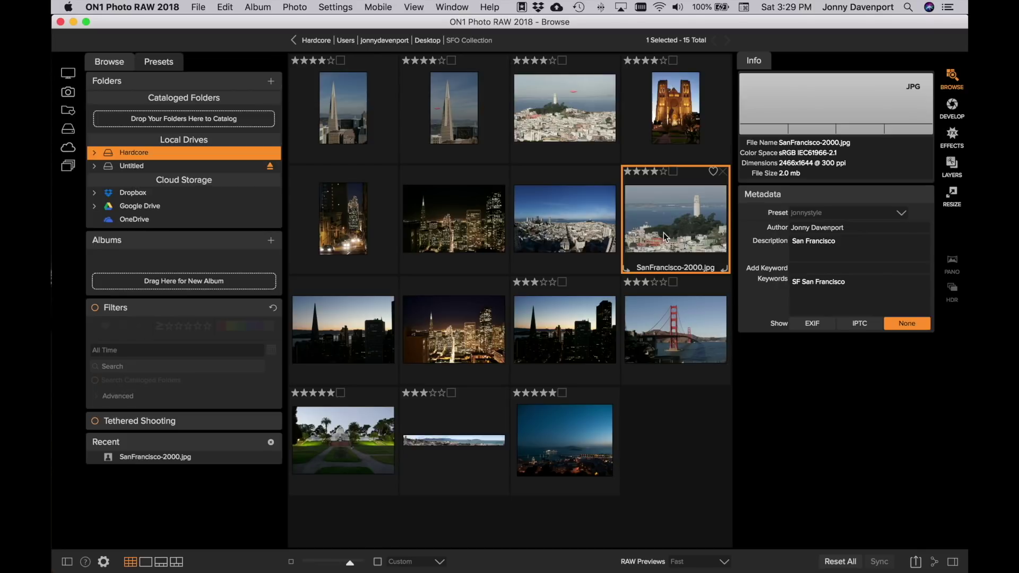
pyautogui.doubleClick(664, 232)
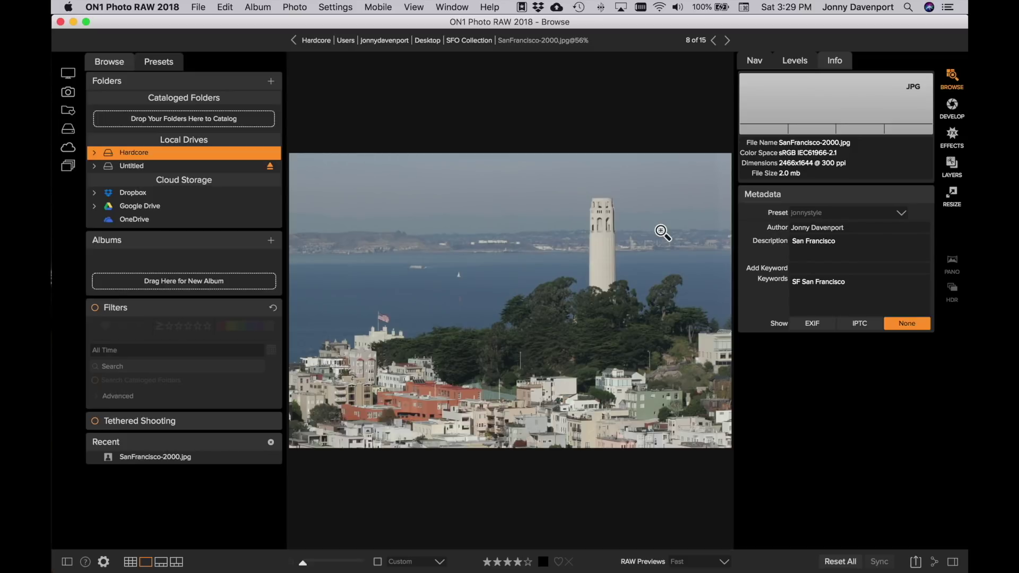
pyautogui.doubleClick(661, 232)
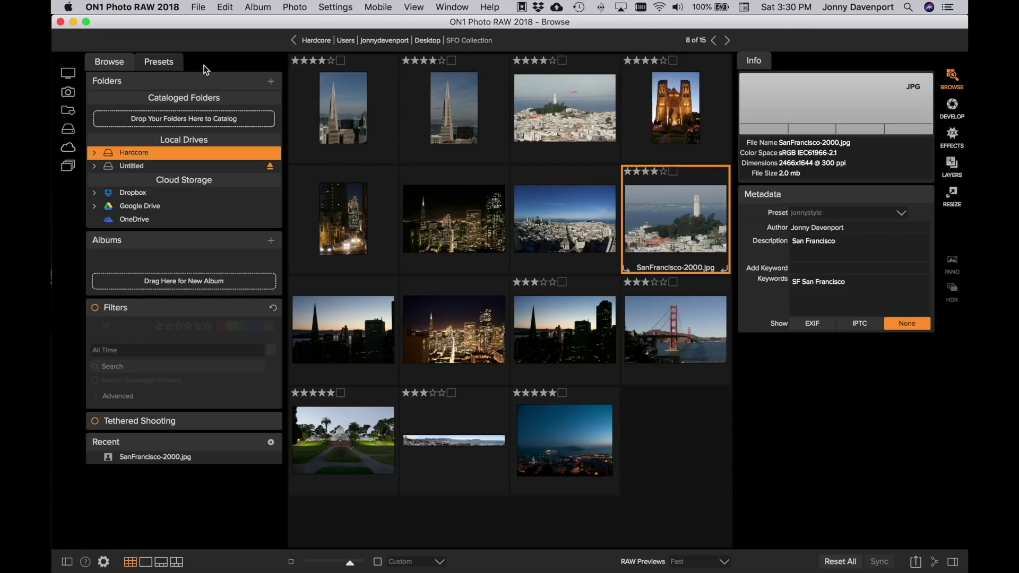
pyautogui.click(168, 63)
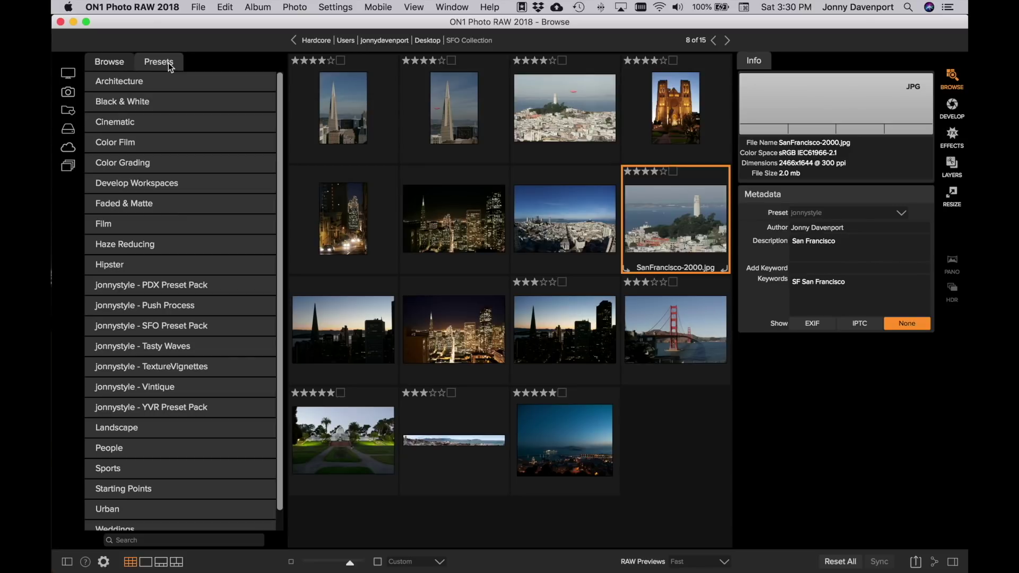
# Show the SFO Preset Pack looks as large previews and apply SoMa to the Coit Tower photo.
pyautogui.click(149, 322)
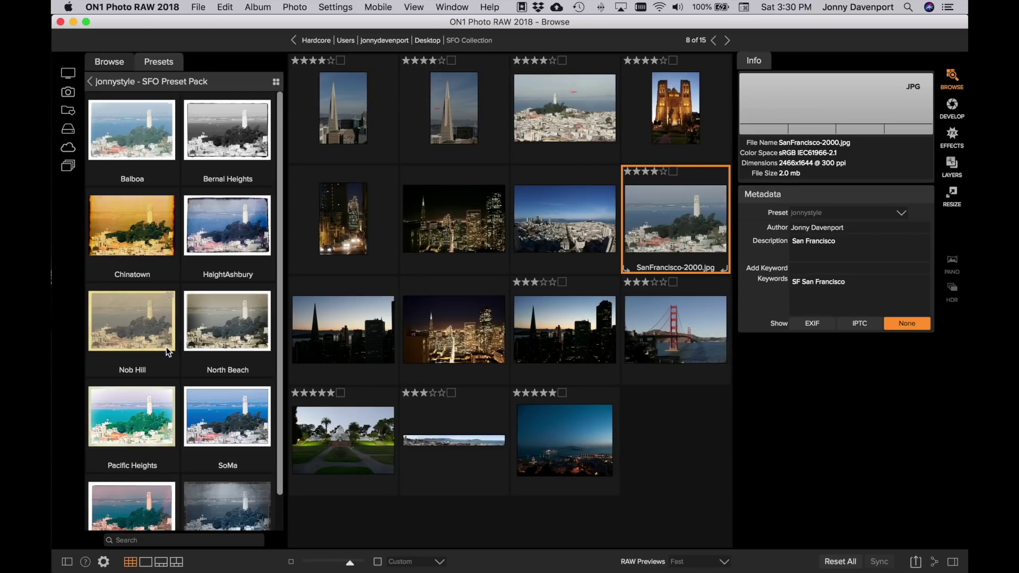
pyautogui.scroll(-2, 167, 350)
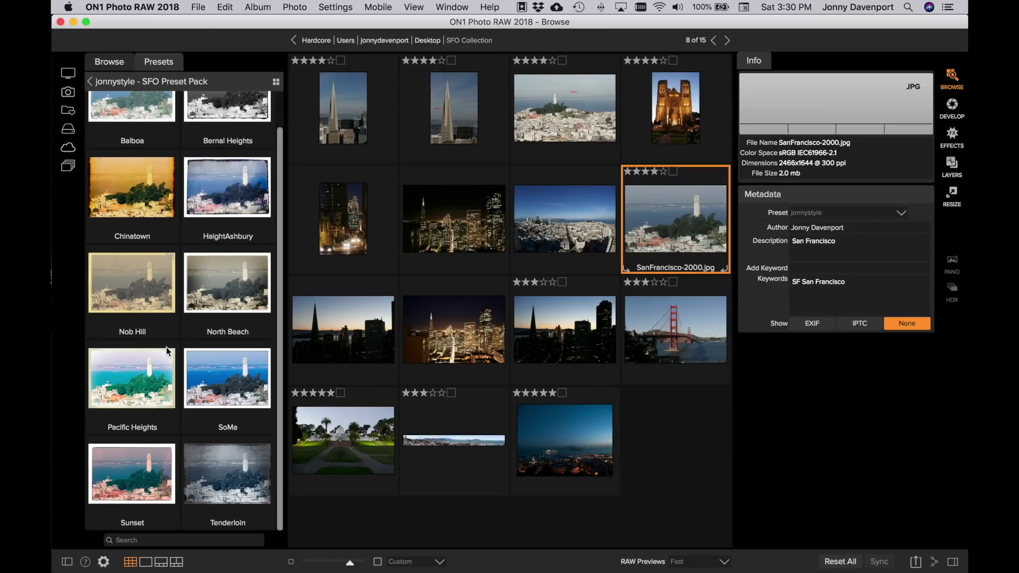
pyautogui.scroll(2, 166, 347)
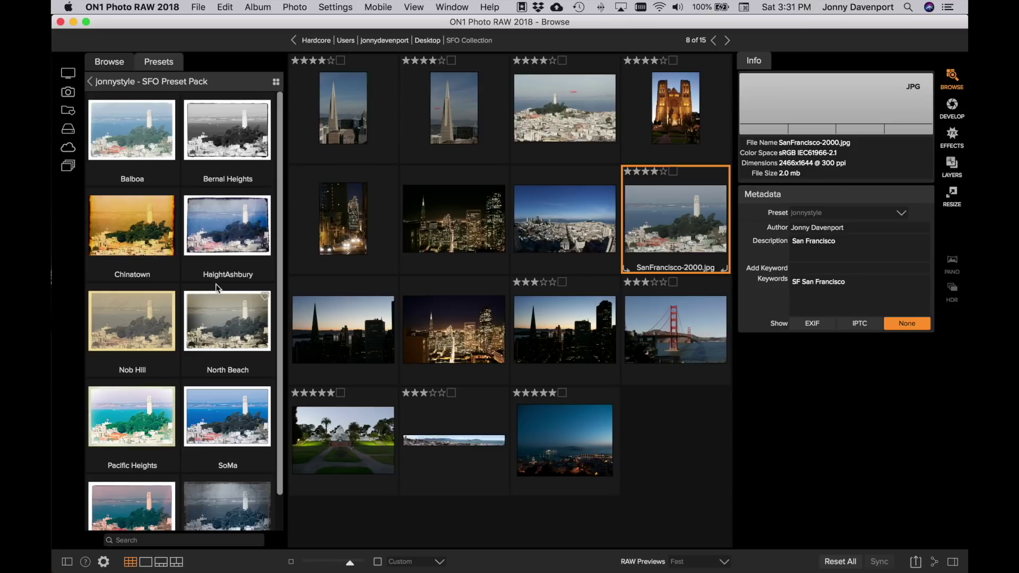
pyautogui.click(276, 83)
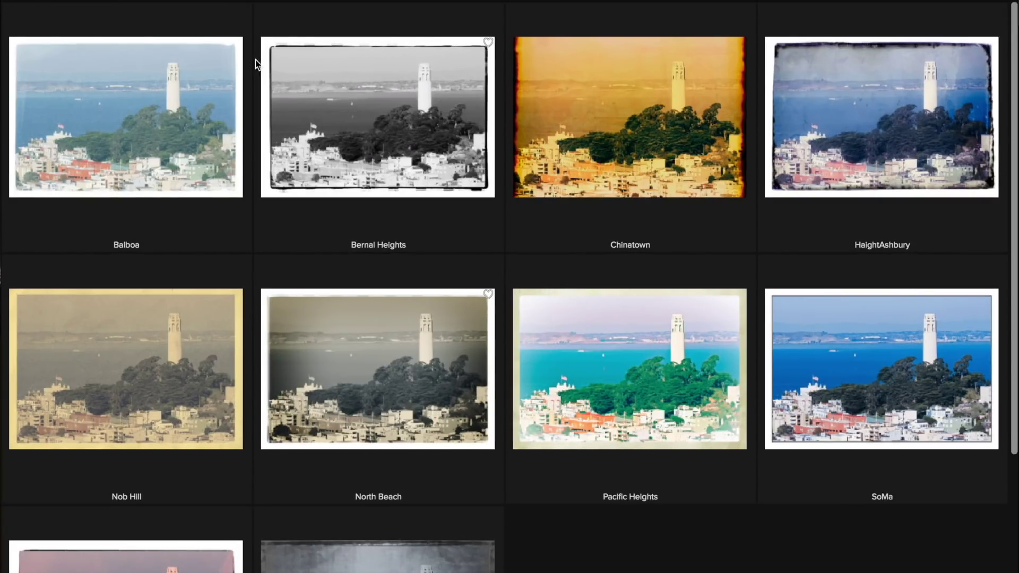
pyautogui.click(859, 339)
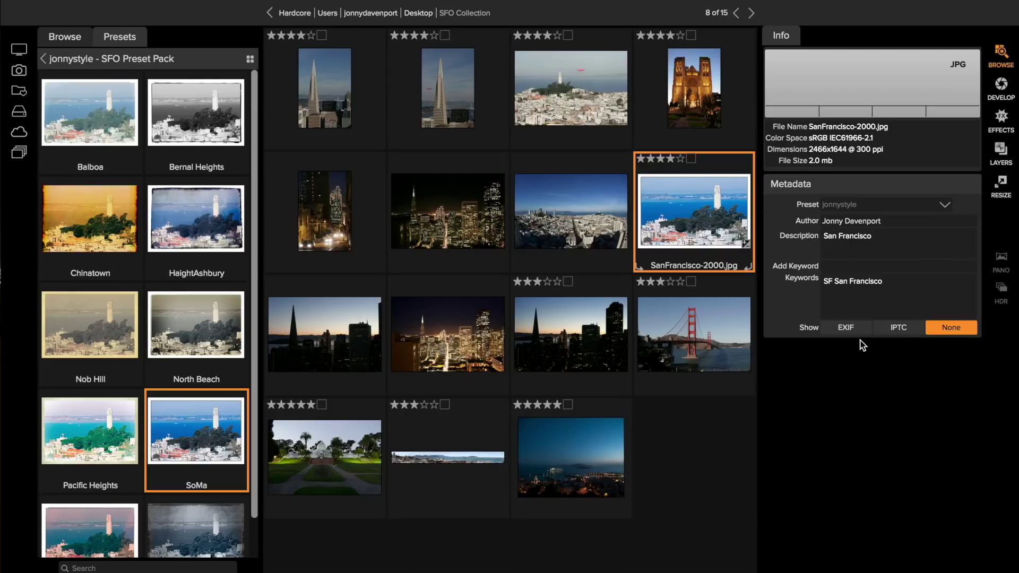
# View the SoMa-edited photo on its own and open it in the Effects module.
pyautogui.press('e')
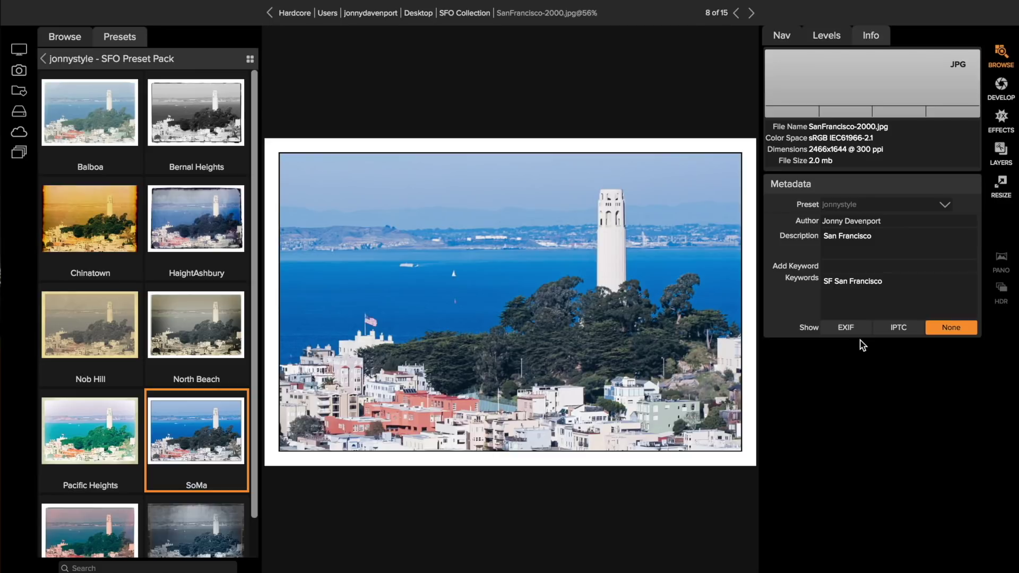
pyautogui.click(1002, 130)
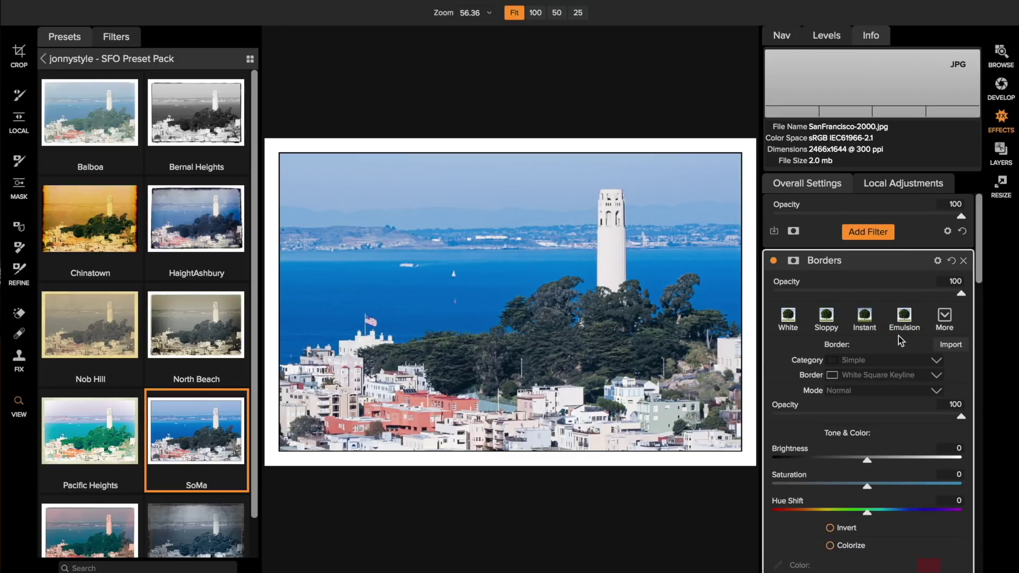
pyautogui.scroll(-1, 901, 340)
pyautogui.scroll(-1, 901, 341)
pyautogui.scroll(-6, 900, 341)
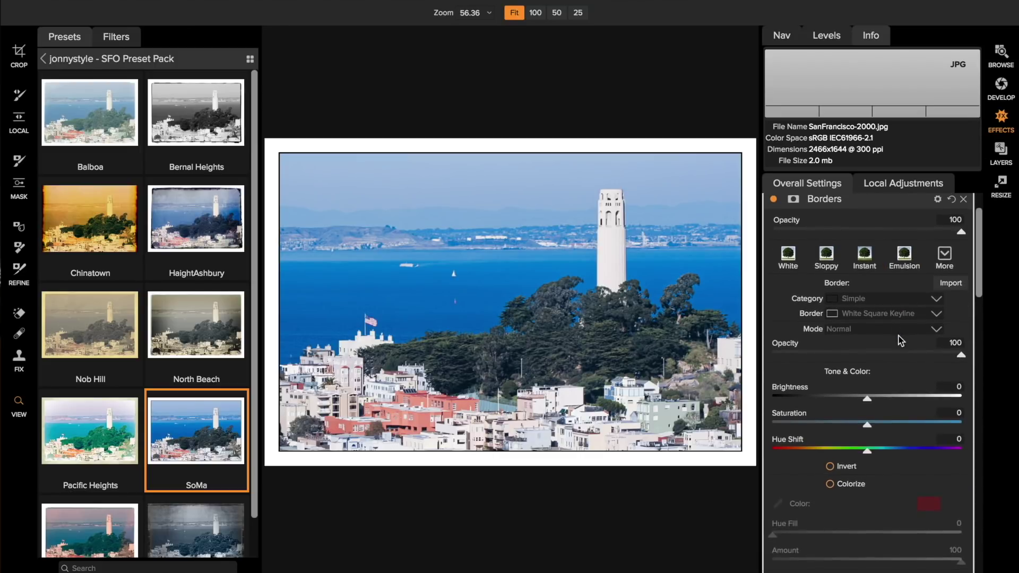
pyautogui.scroll(-14, 901, 340)
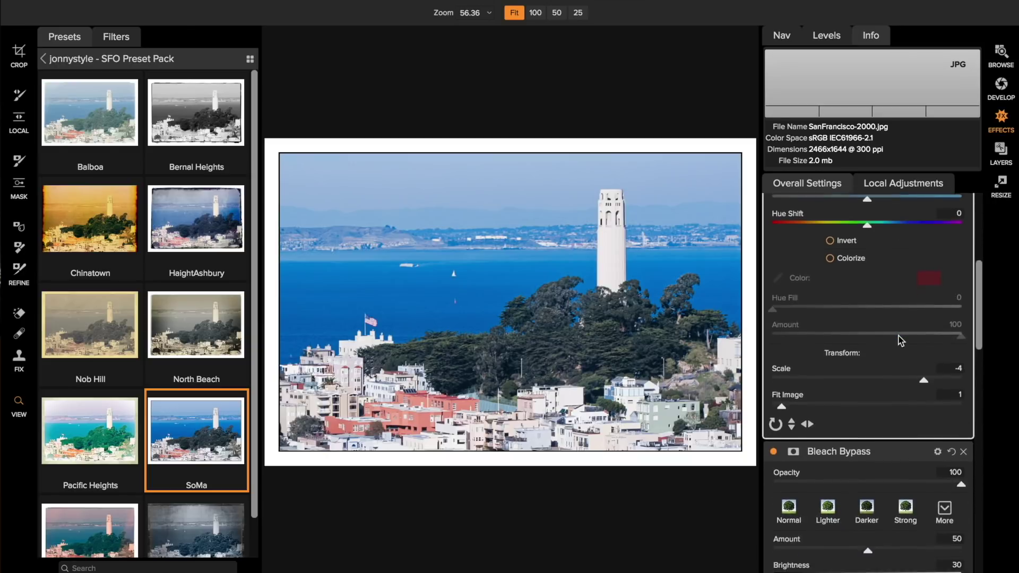
pyautogui.scroll(-14, 900, 340)
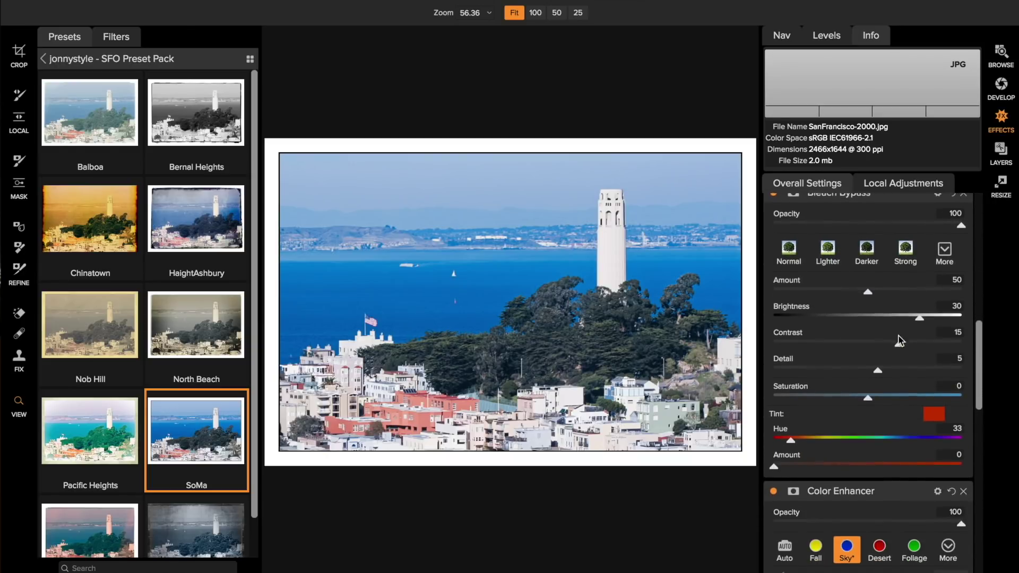
pyautogui.scroll(-20, 900, 340)
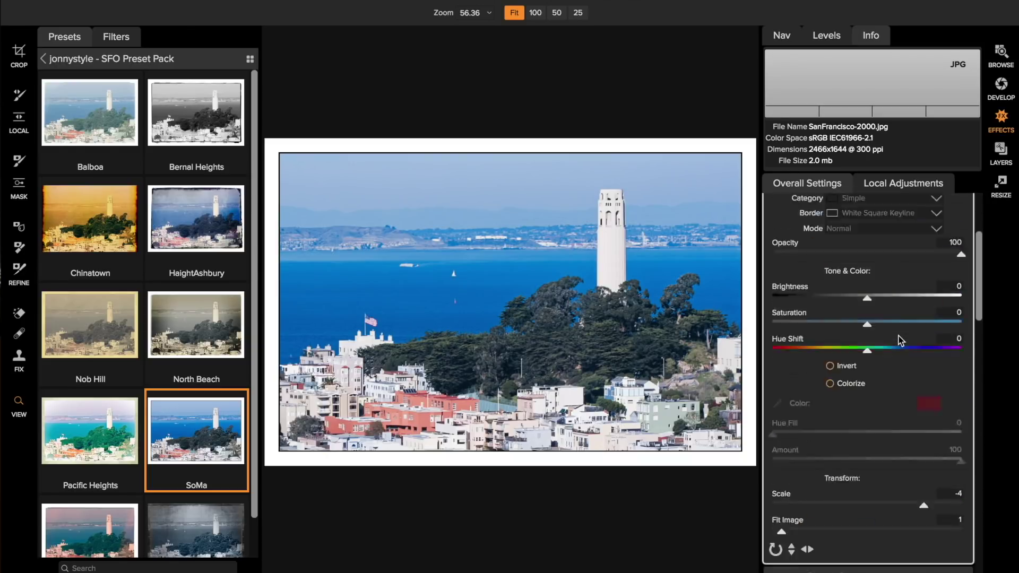
pyautogui.scroll(8, 900, 340)
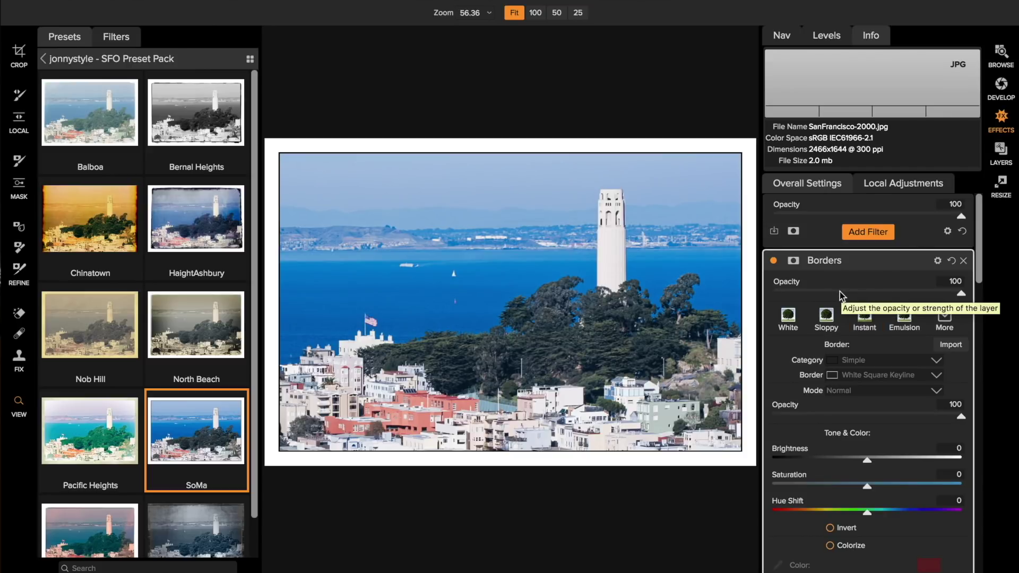
pyautogui.scroll(-5, 840, 291)
pyautogui.scroll(-6, 839, 291)
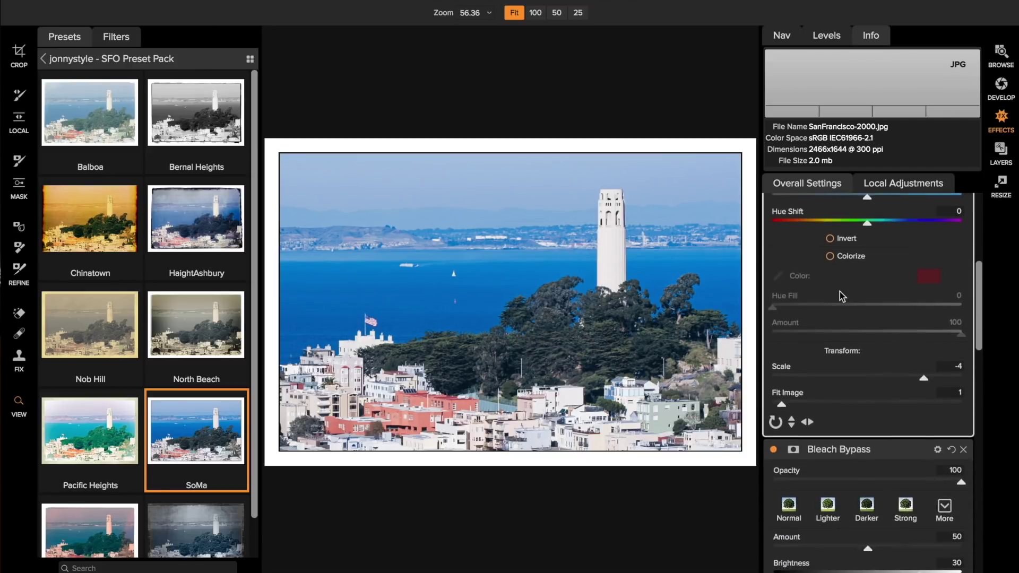
pyautogui.scroll(-6, 839, 291)
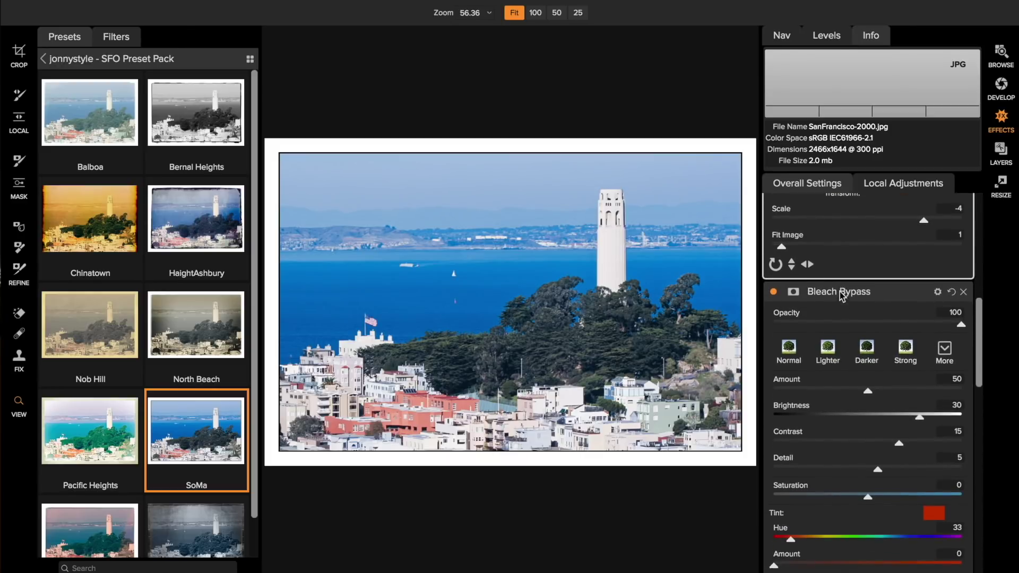
pyautogui.scroll(-7, 839, 291)
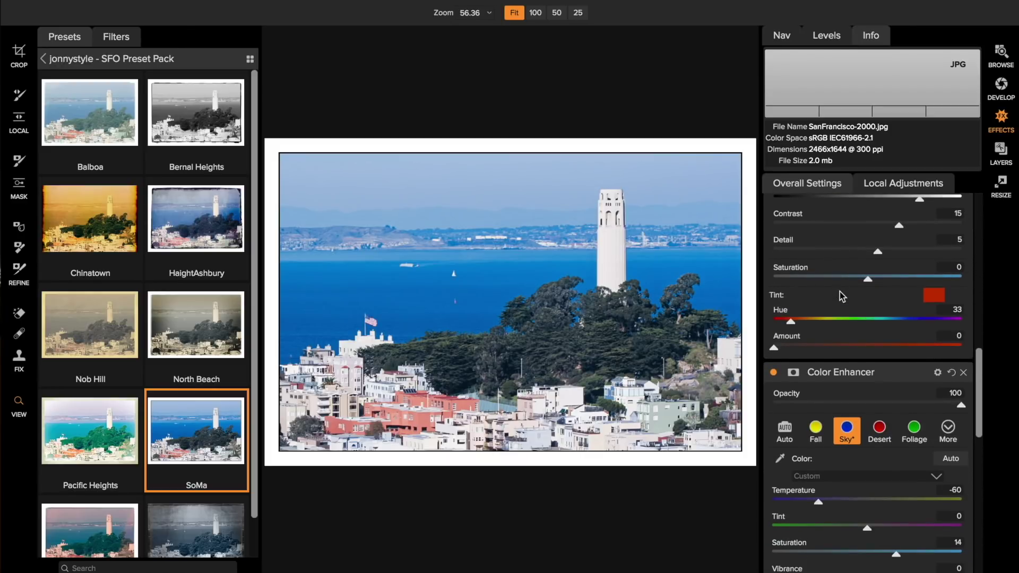
pyautogui.scroll(-10, 839, 292)
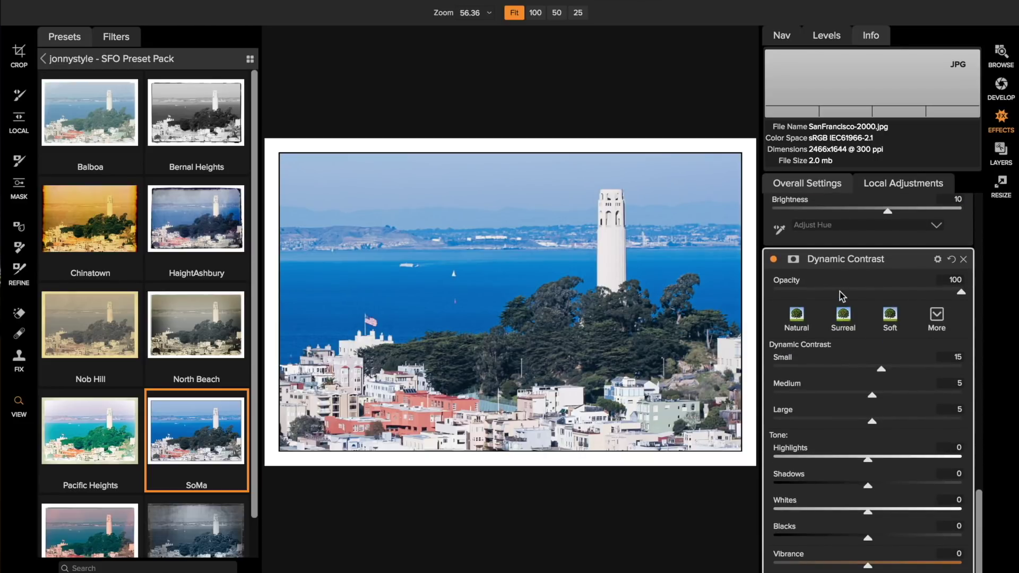
pyautogui.scroll(1, 839, 294)
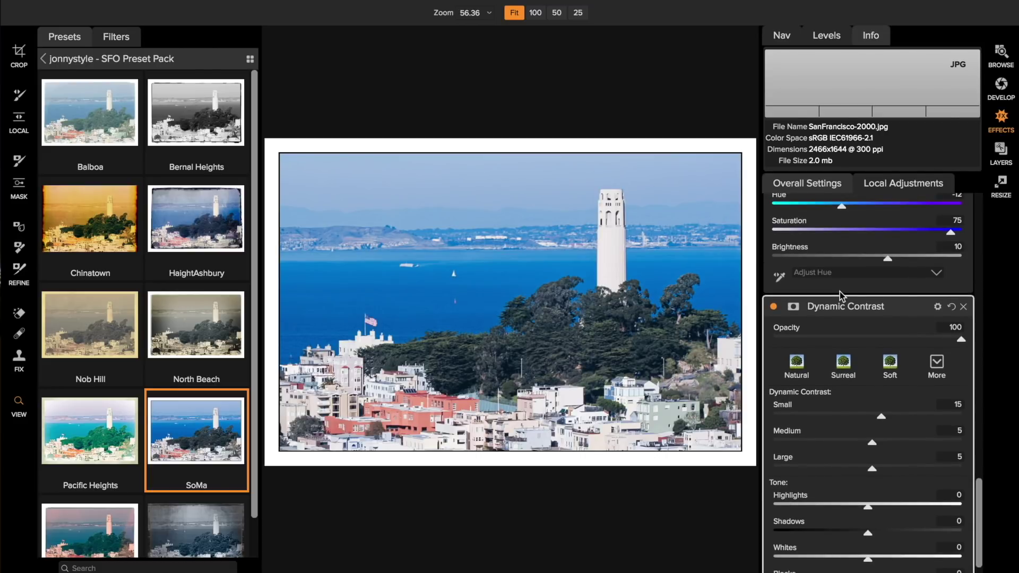
pyautogui.scroll(10, 839, 292)
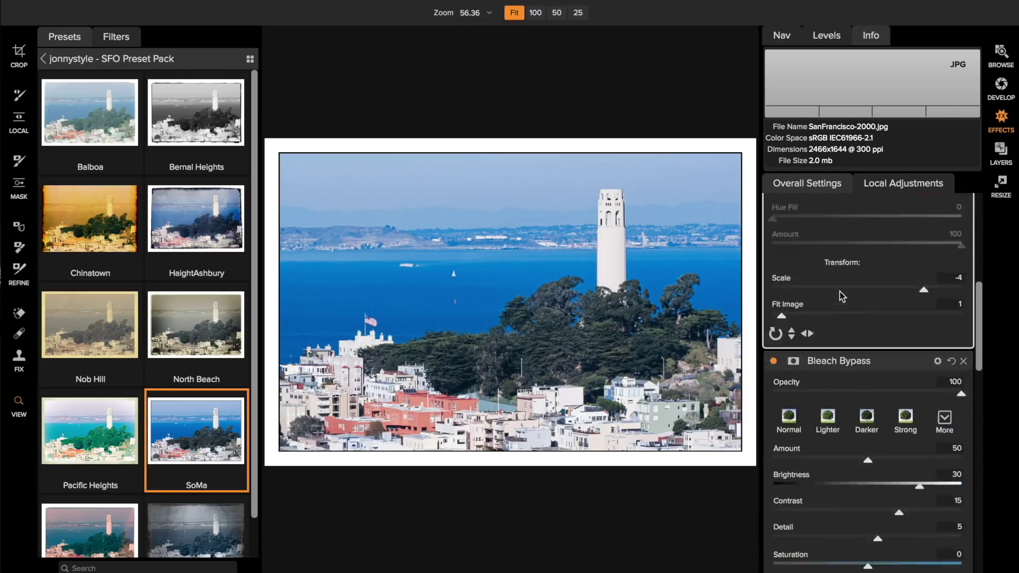
pyautogui.scroll(8, 839, 292)
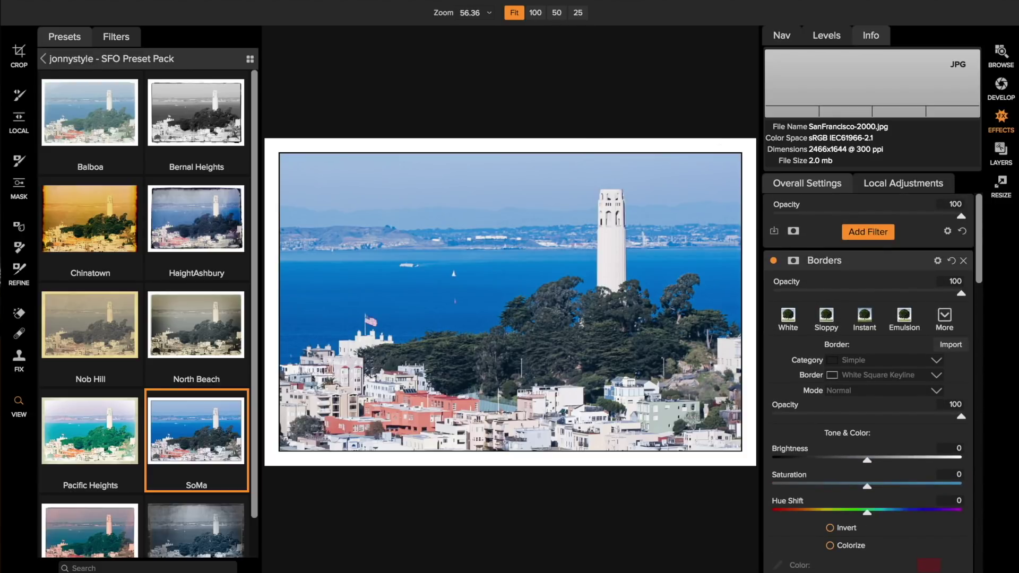
pyautogui.click(390, 1)
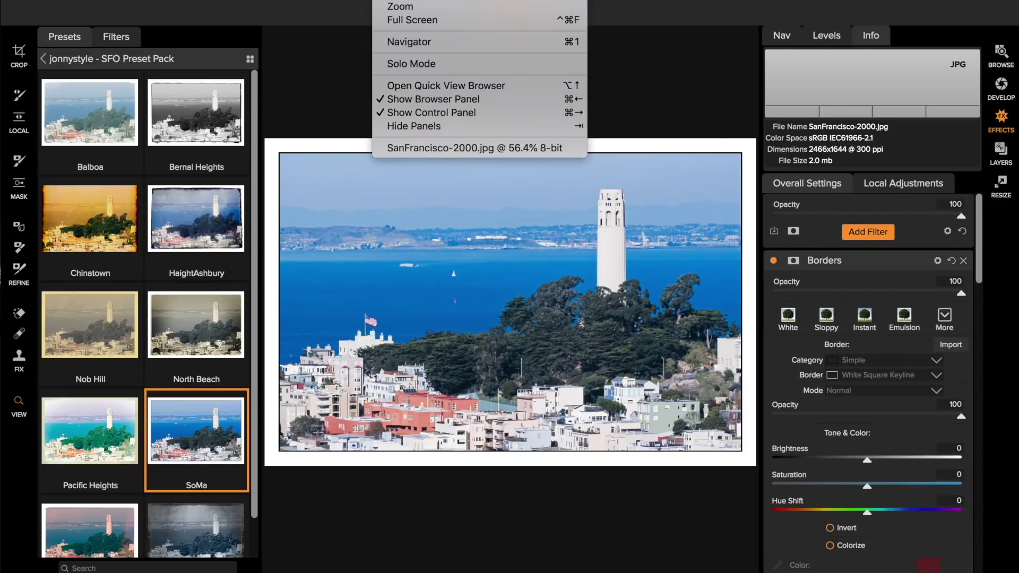
# Turn on Solo Mode from the View menu so only Dynamic Contrast stays expanded.
pyautogui.click(417, 65)
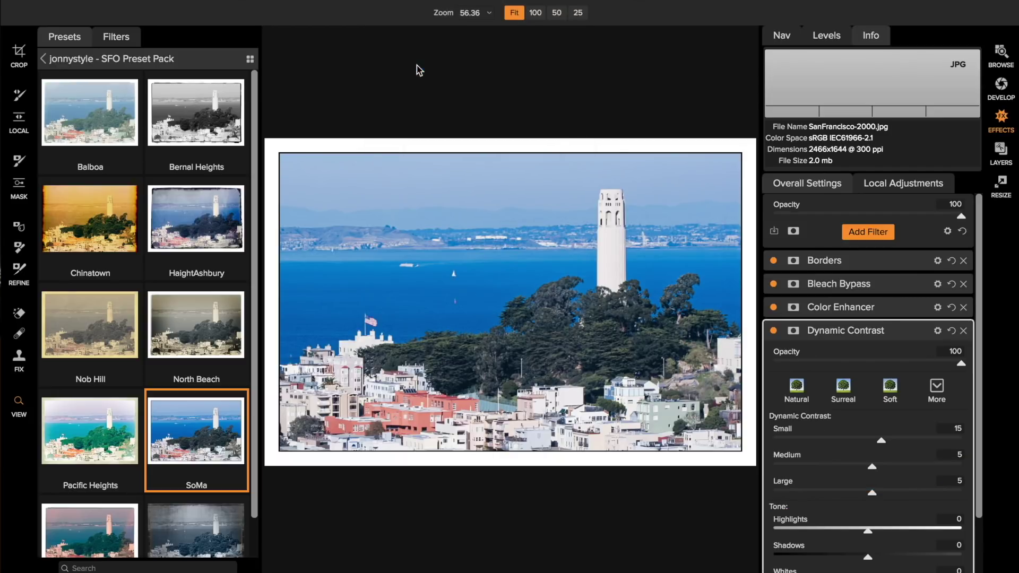
pyautogui.moveTo(911, 306)
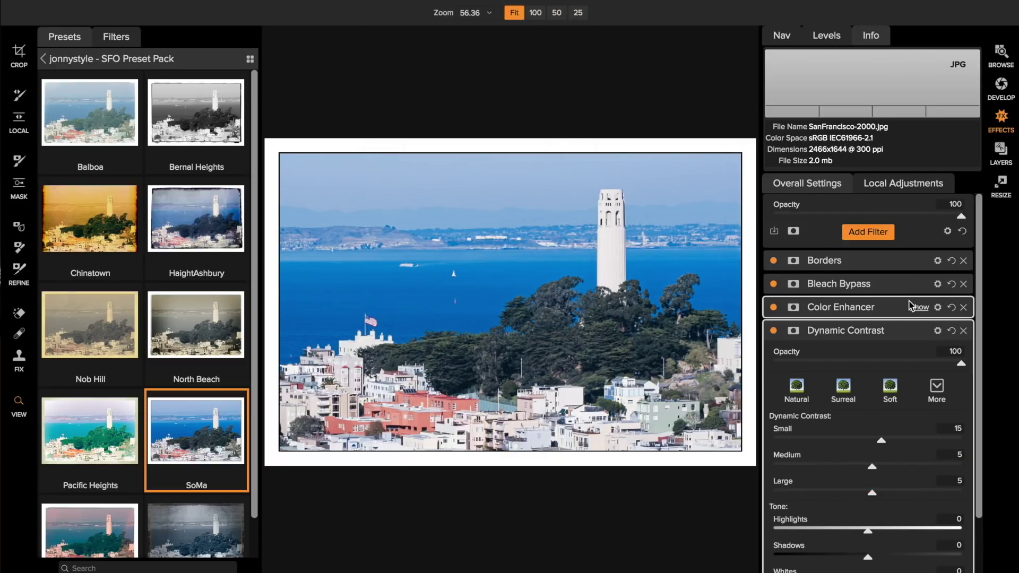
pyautogui.moveTo(876, 282)
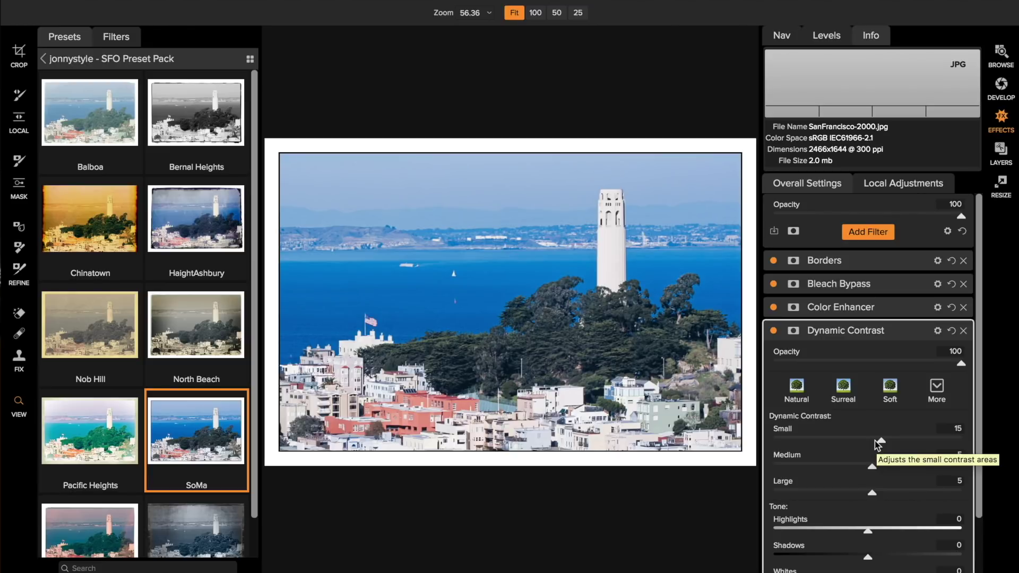
# Expand the Borders filter and toggle the white keyline border off and on to compare.
pyautogui.click(836, 262)
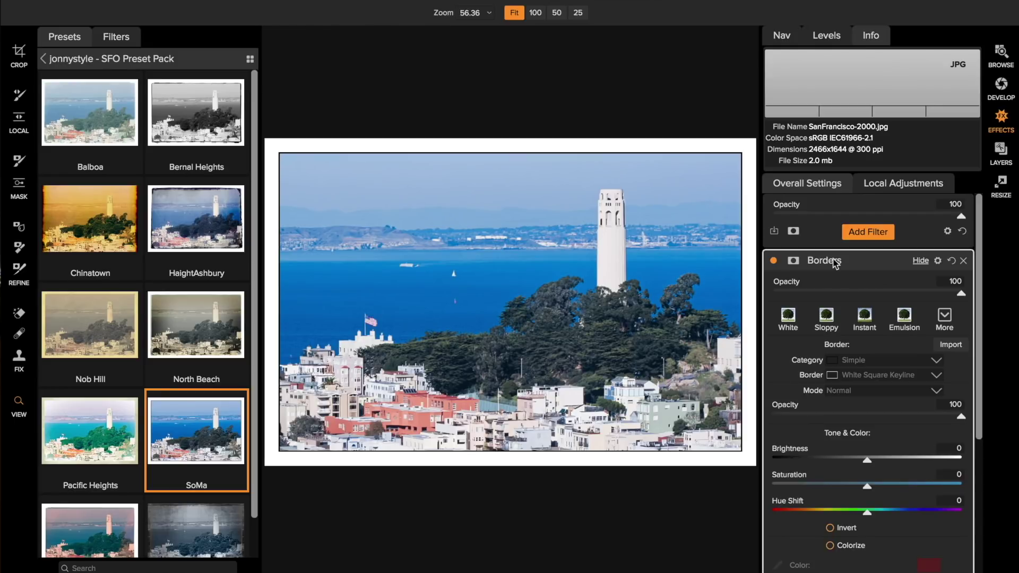
pyautogui.click(773, 261)
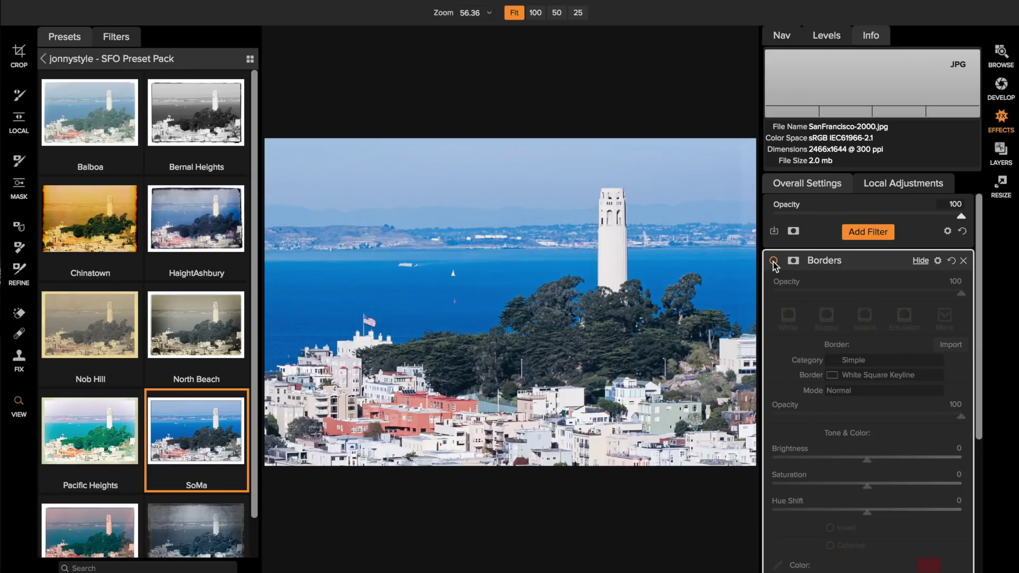
pyautogui.click(773, 261)
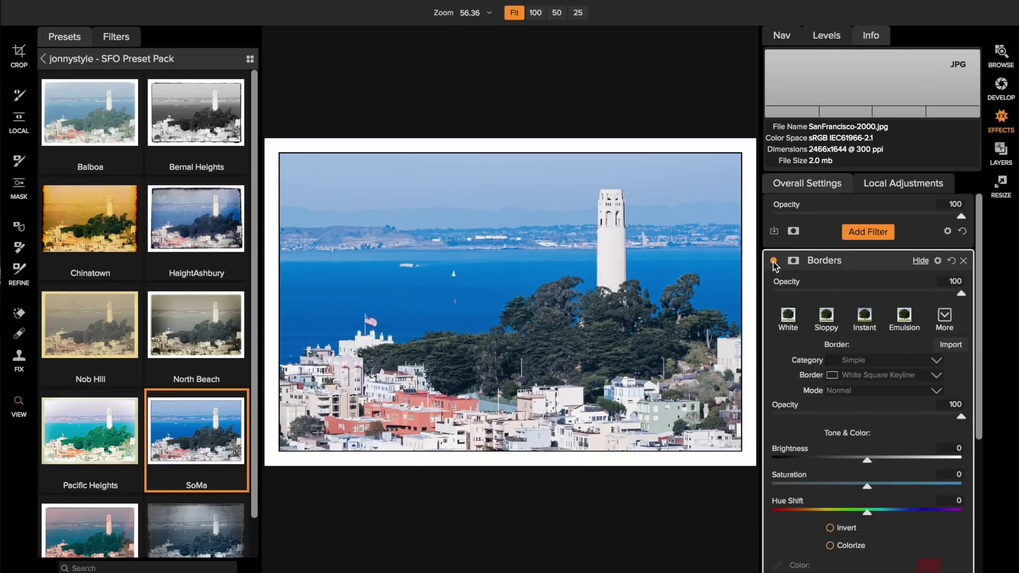
pyautogui.click(774, 261)
pyautogui.click(773, 261)
pyautogui.scroll(-5, 833, 321)
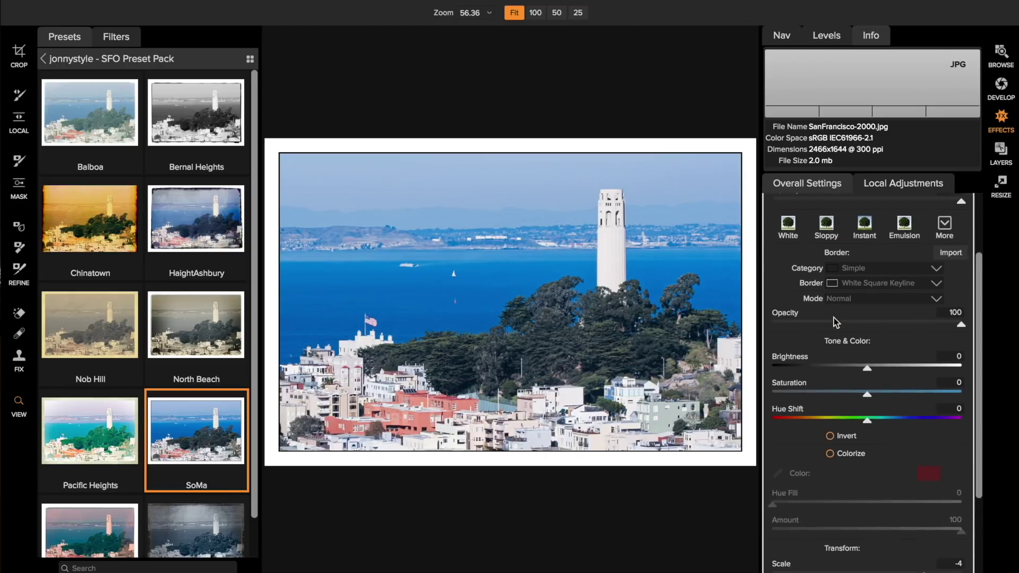
# Set the border Scale to 0 and Fit Image to 5 to widen the white frame.
pyautogui.scroll(-1, 835, 321)
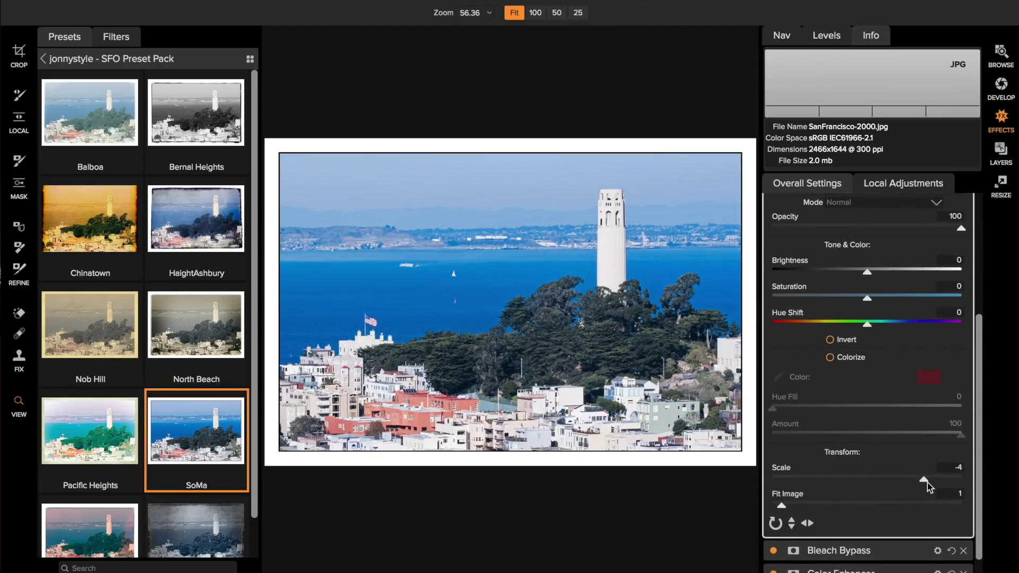
pyautogui.moveTo(927, 482); pyautogui.dragTo(962, 484)
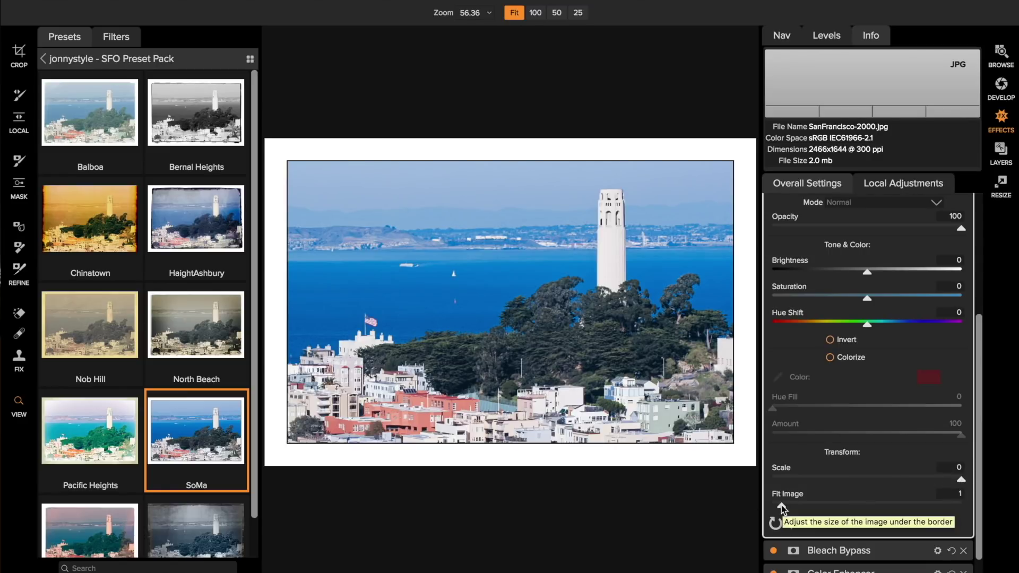
pyautogui.moveTo(781, 505); pyautogui.dragTo(819, 507)
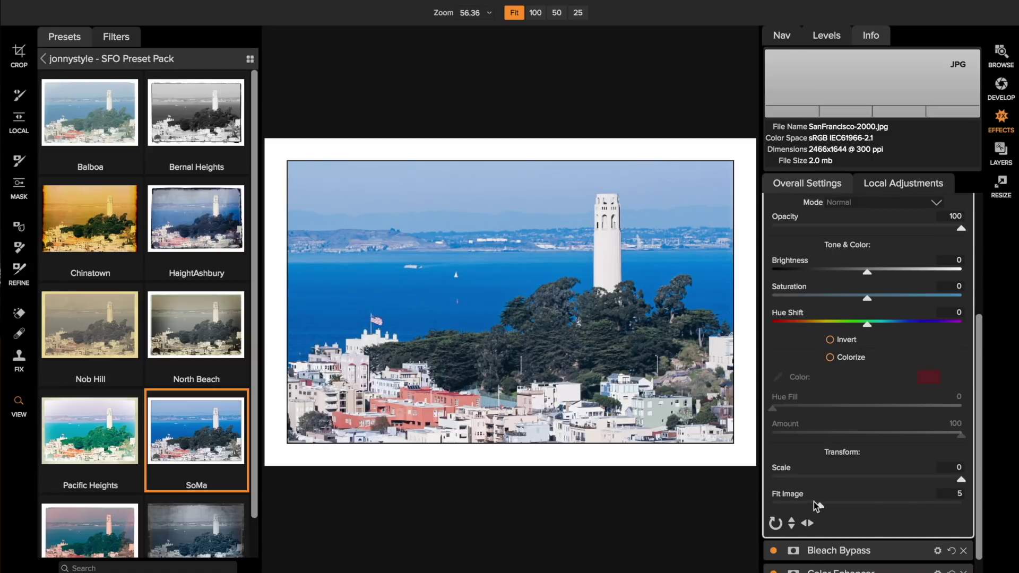
pyautogui.scroll(3, 817, 494)
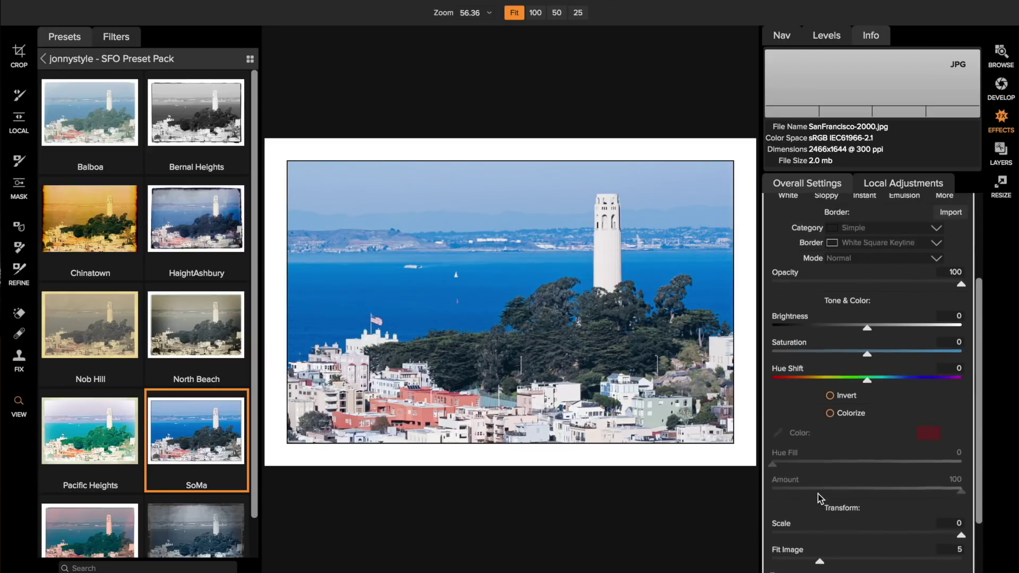
pyautogui.scroll(5, 817, 494)
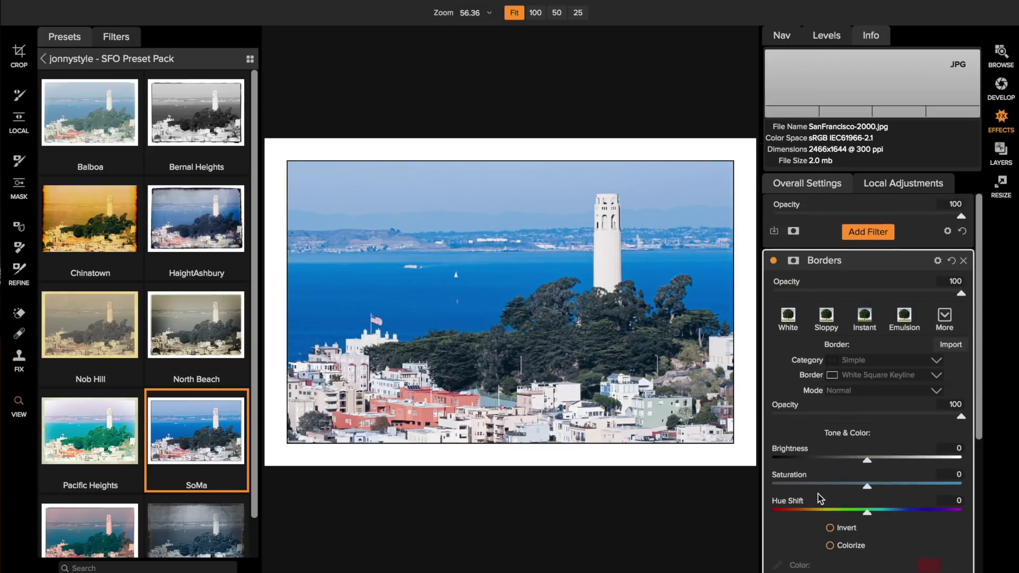
# Delete the Borders filter to drop the white frame, then add an empty filter slot.
pyautogui.click(963, 261)
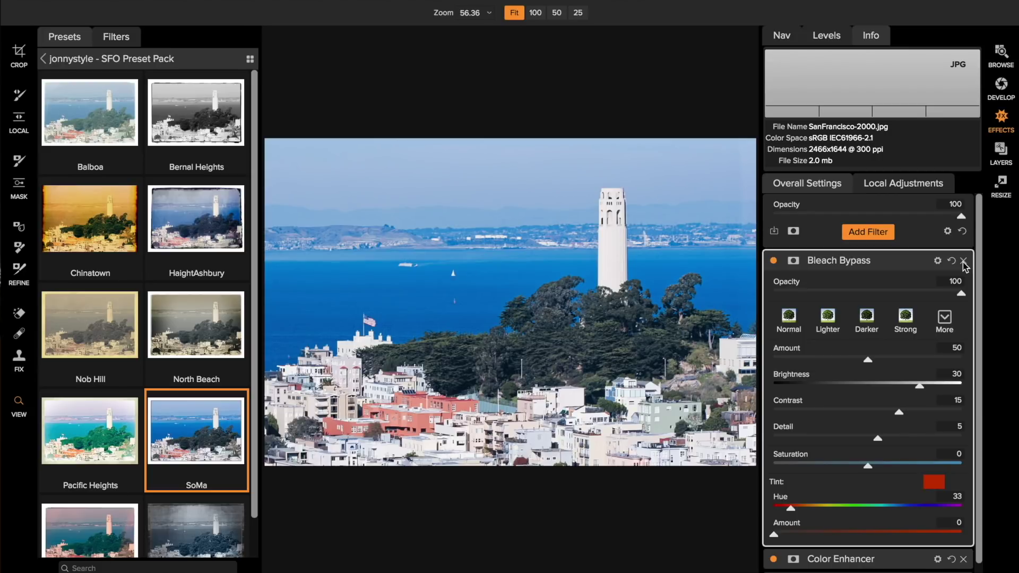
pyautogui.click(884, 233)
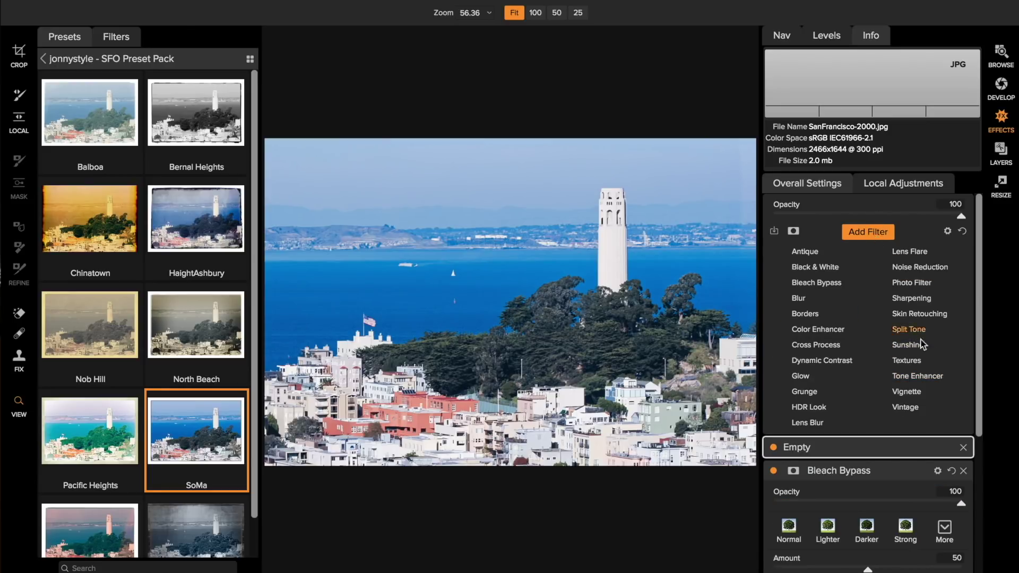
# Add Tone Enhancer with Exposure -0.55, Highlights -30, Whites -24 and Blacks 14.
pyautogui.click(921, 375)
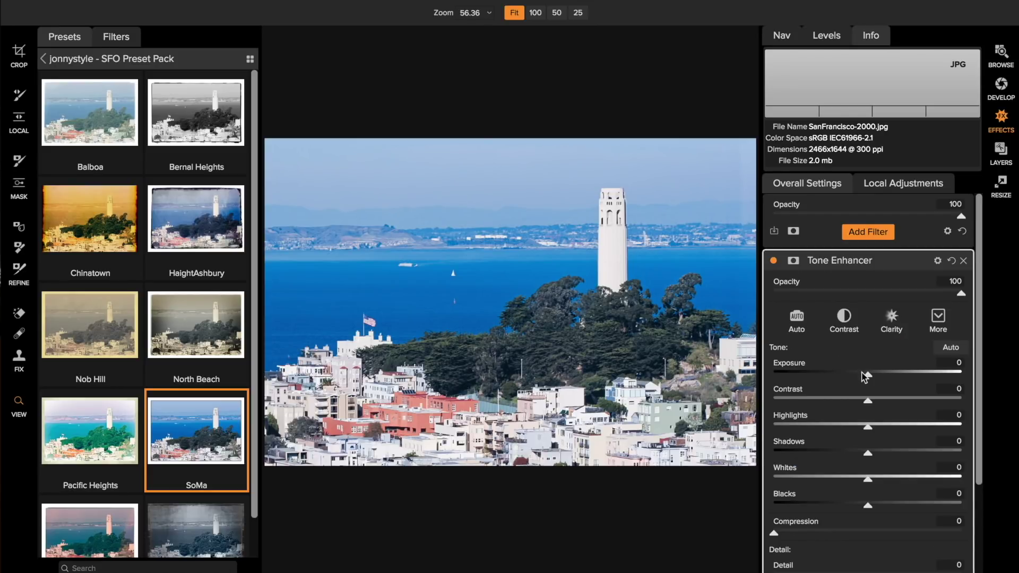
pyautogui.moveTo(867, 376); pyautogui.dragTo(860, 378)
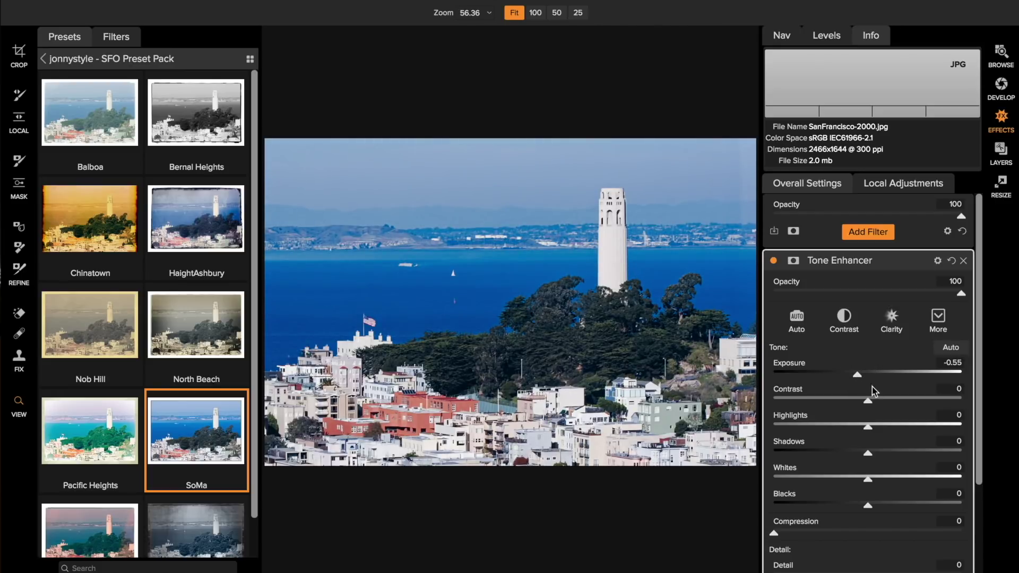
pyautogui.moveTo(867, 427); pyautogui.dragTo(817, 428)
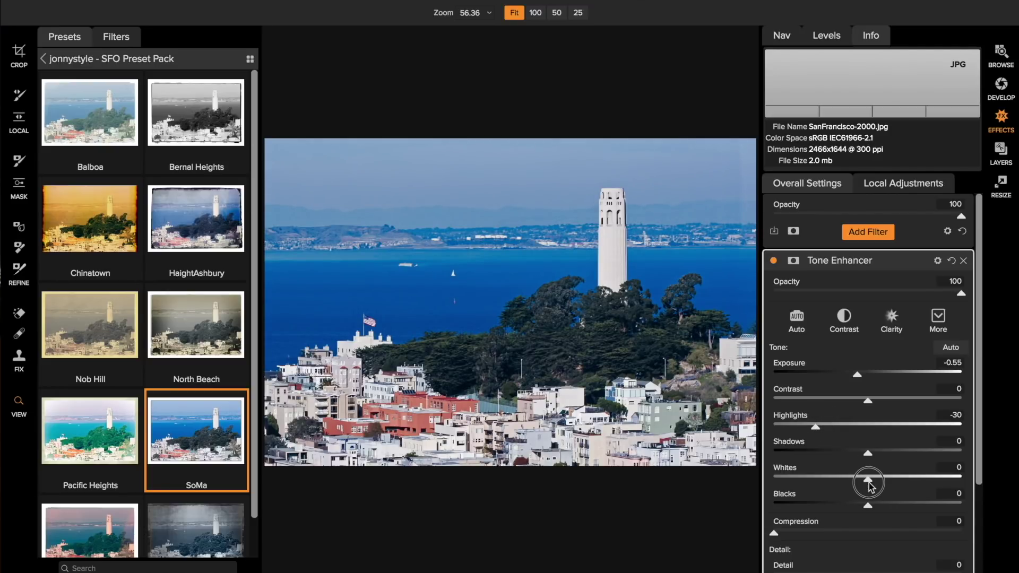
pyautogui.moveTo(869, 484); pyautogui.dragTo(824, 482)
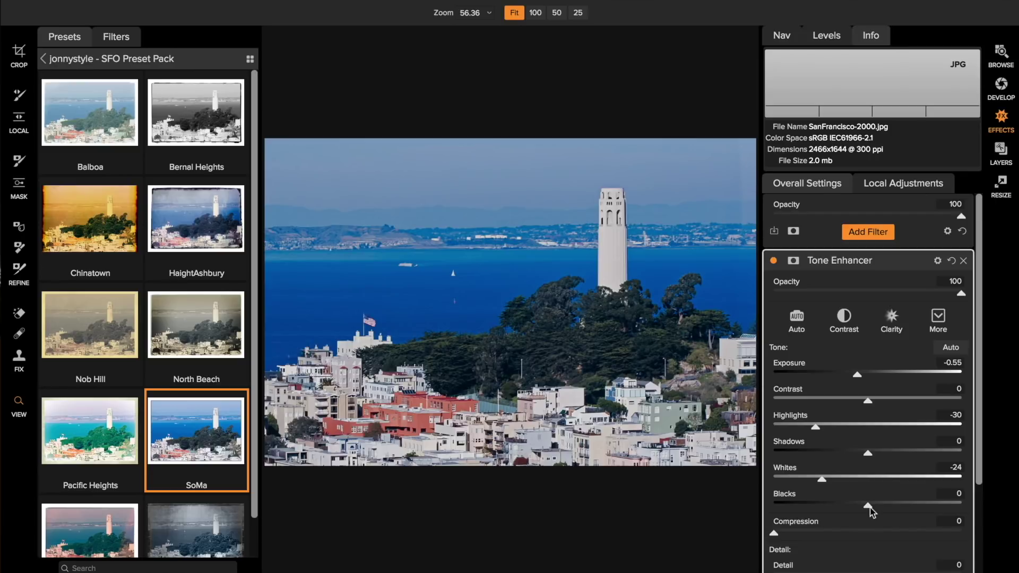
pyautogui.moveTo(870, 507); pyautogui.dragTo(895, 505)
pyautogui.press('\\')
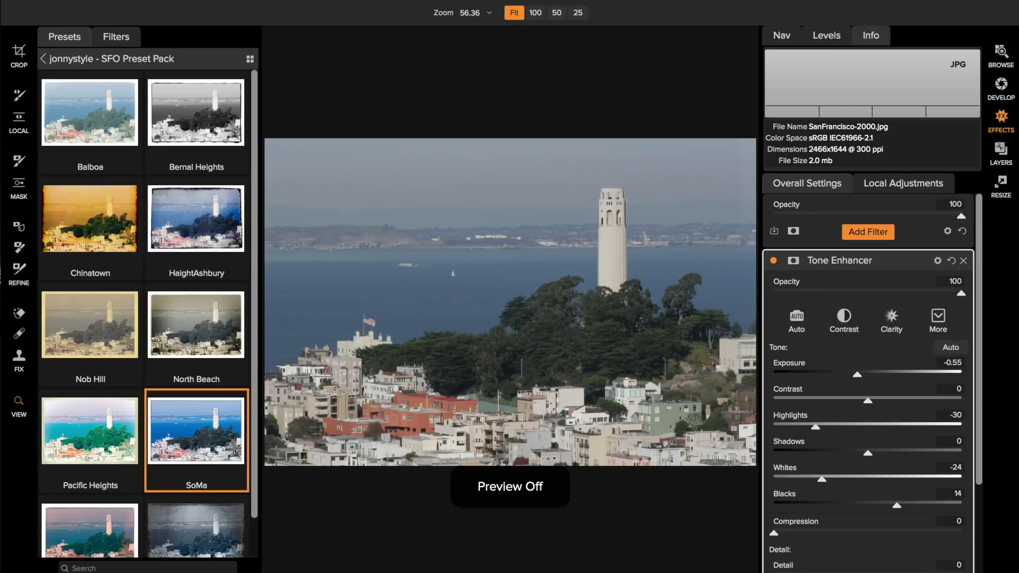
pyautogui.press('\\')
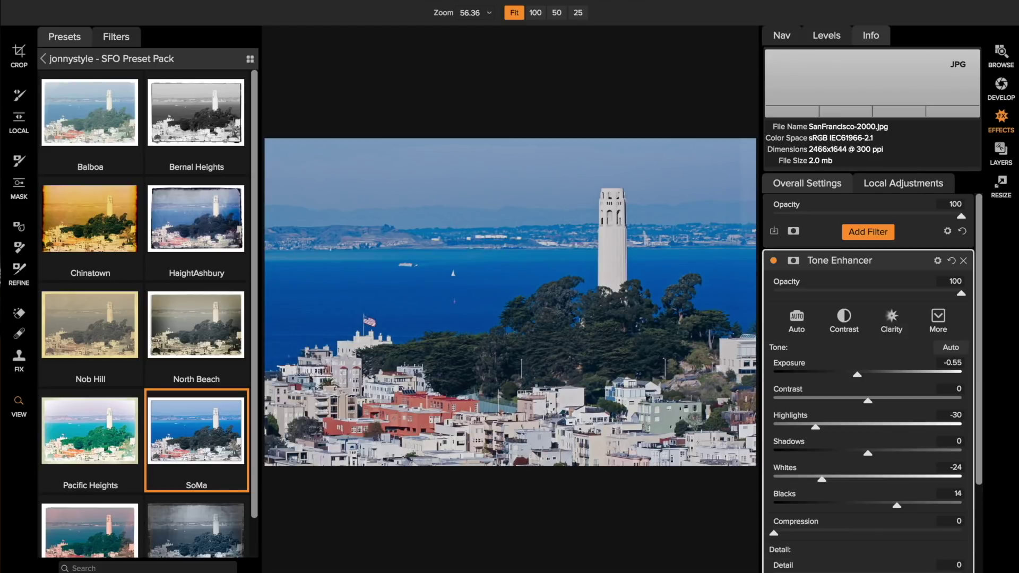
pyautogui.press('\\')
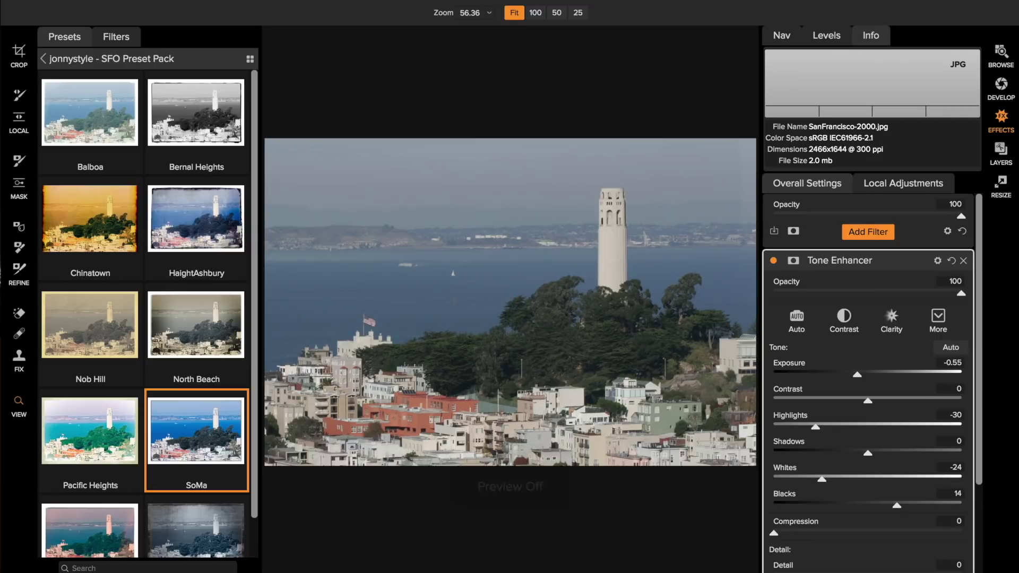
pyautogui.press('\\')
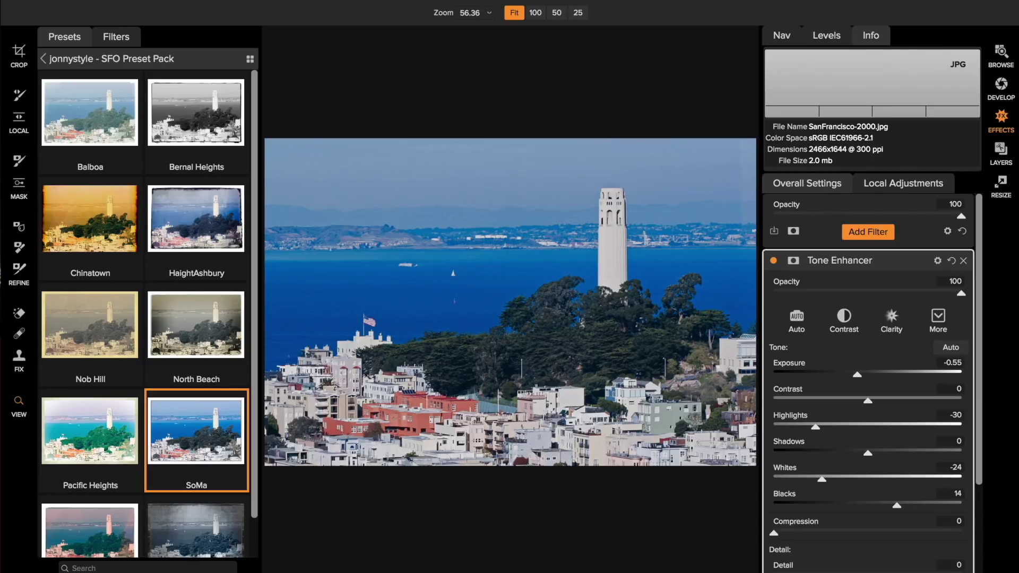
pyautogui.hotkey('alt', '\\')
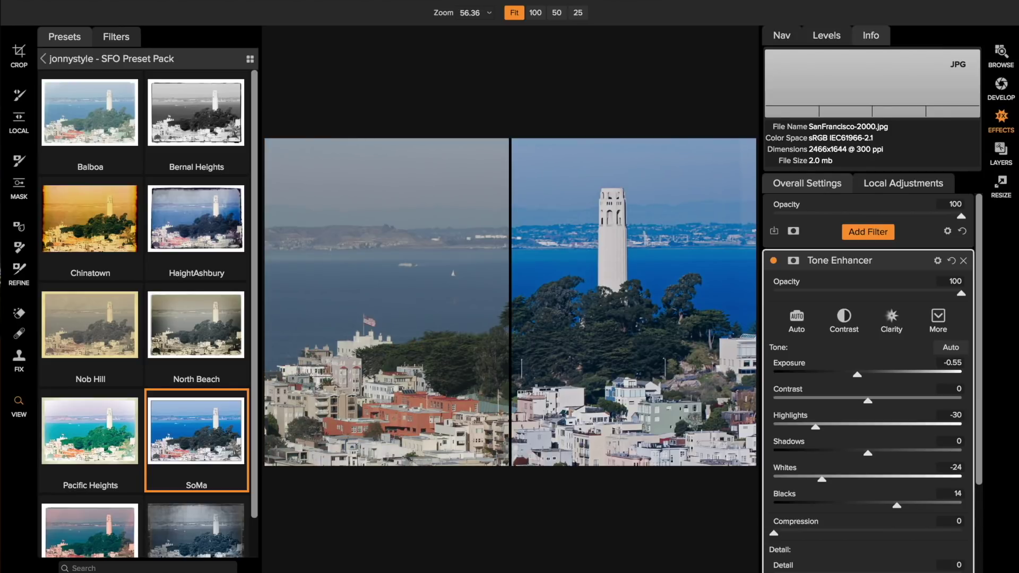
pyautogui.hotkey('alt', '\\')
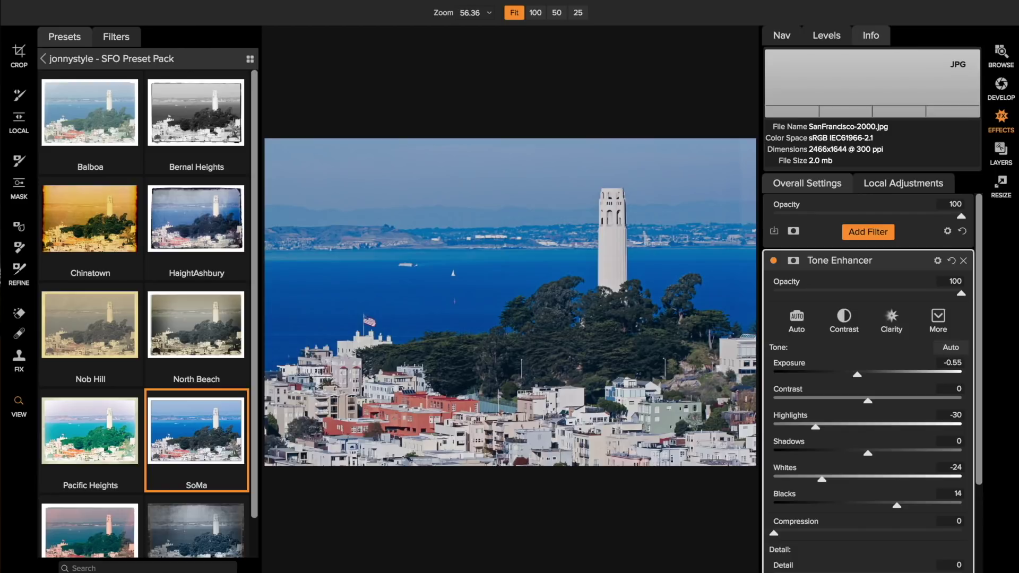
pyautogui.click(1009, 46)
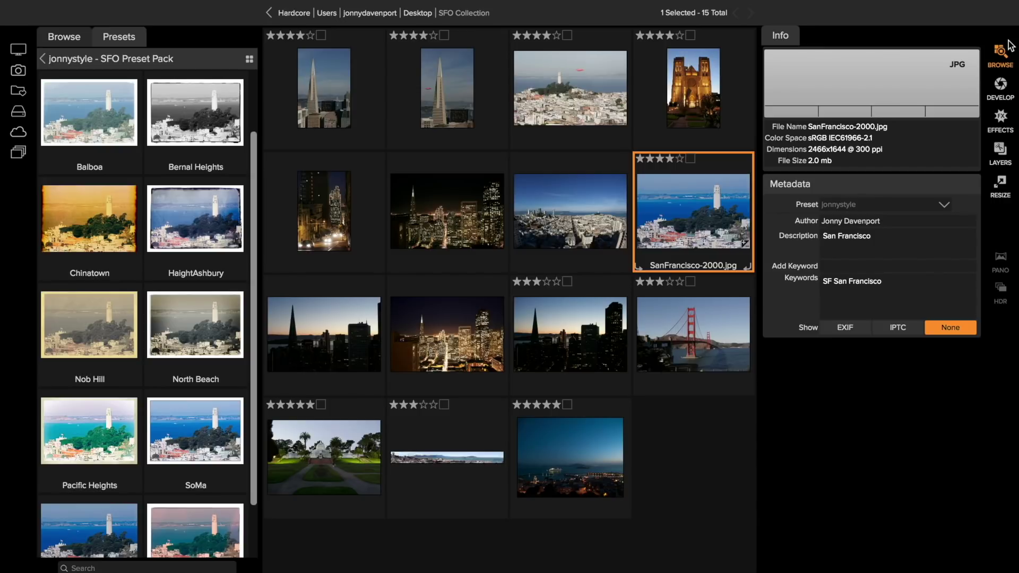
# Select all 15 SFO Collection photos and bring up their context menu.
pyautogui.press('super+a')
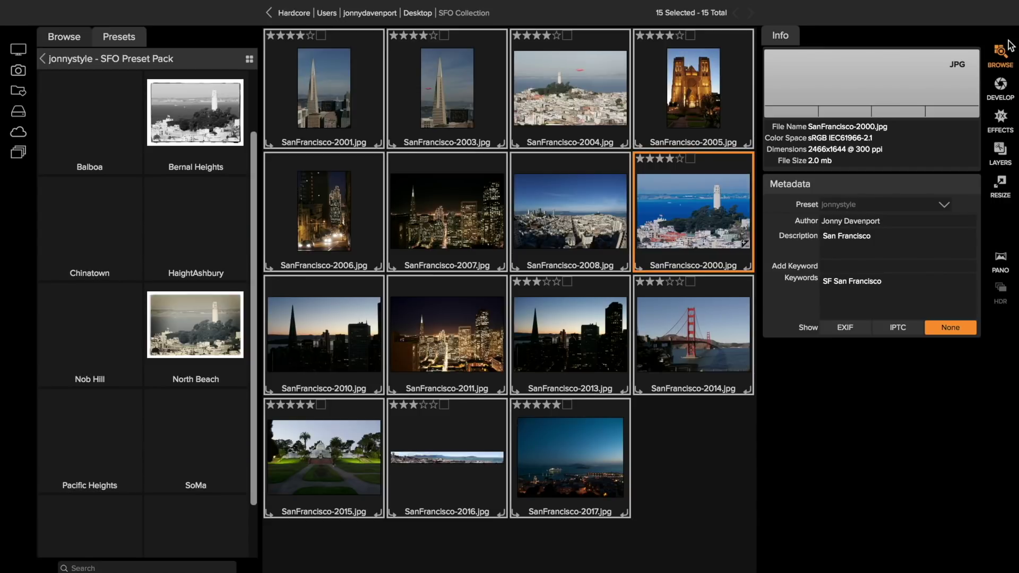
pyautogui.rightClick(690, 211)
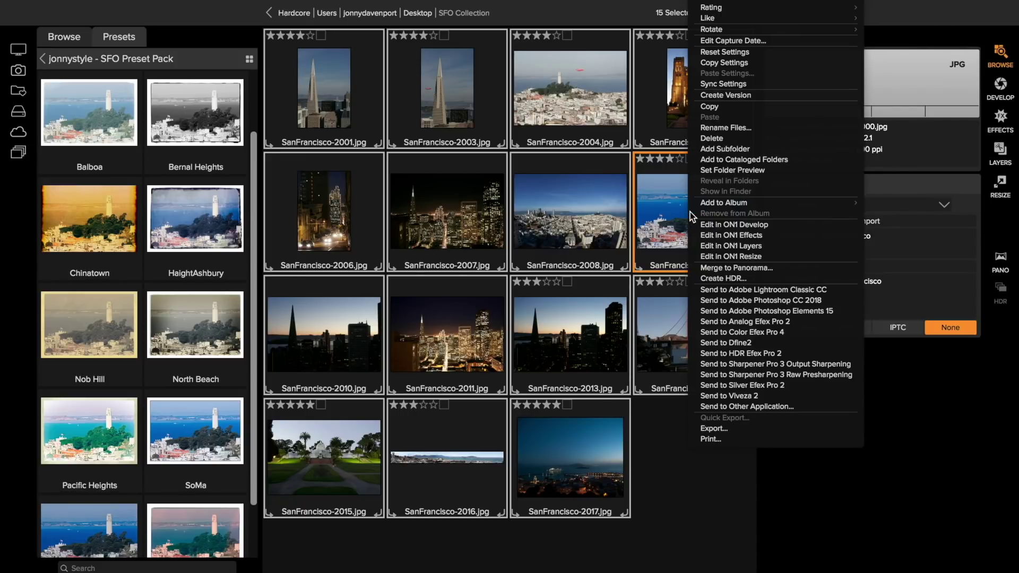
# Sync the Coit Tower photo's edit settings to all 15 selected photos.
pyautogui.click(724, 85)
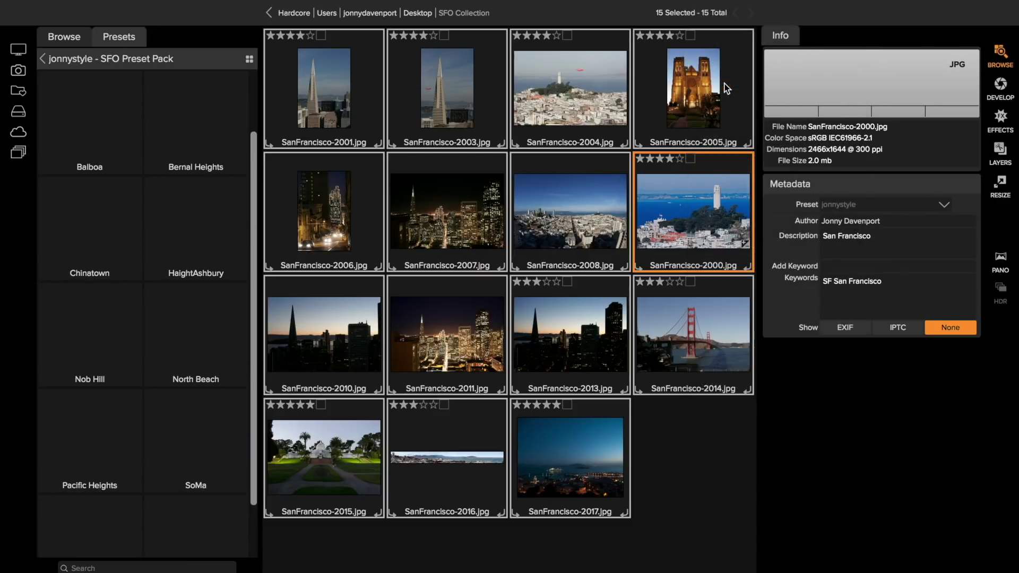